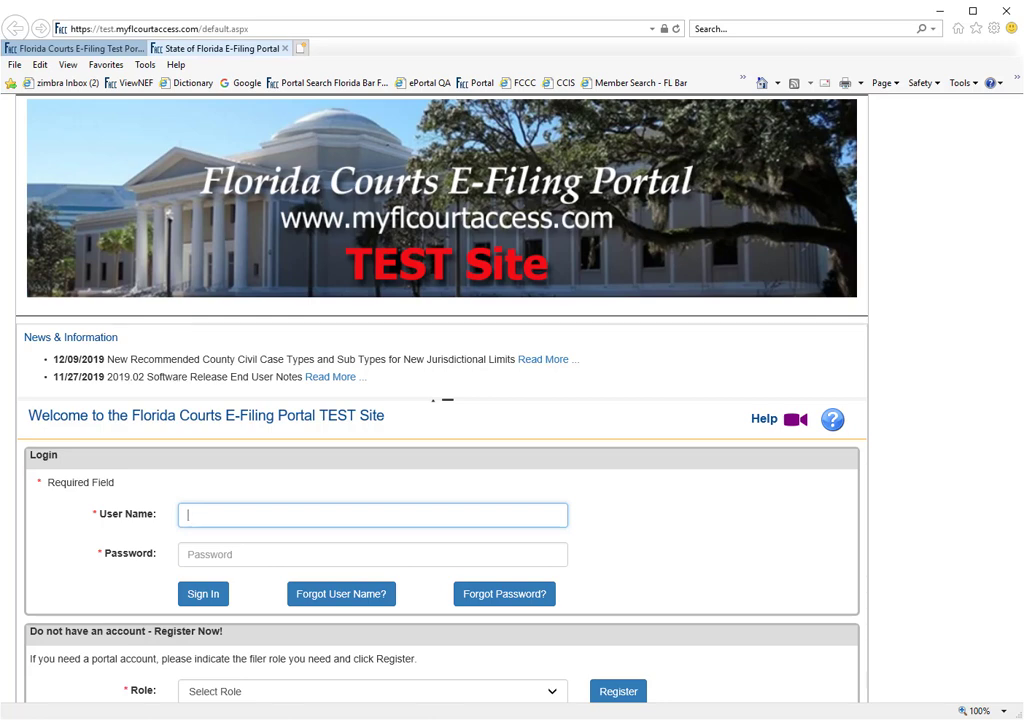
Step: Sign in using the saved filer username from the User Name autocomplete
type("a")
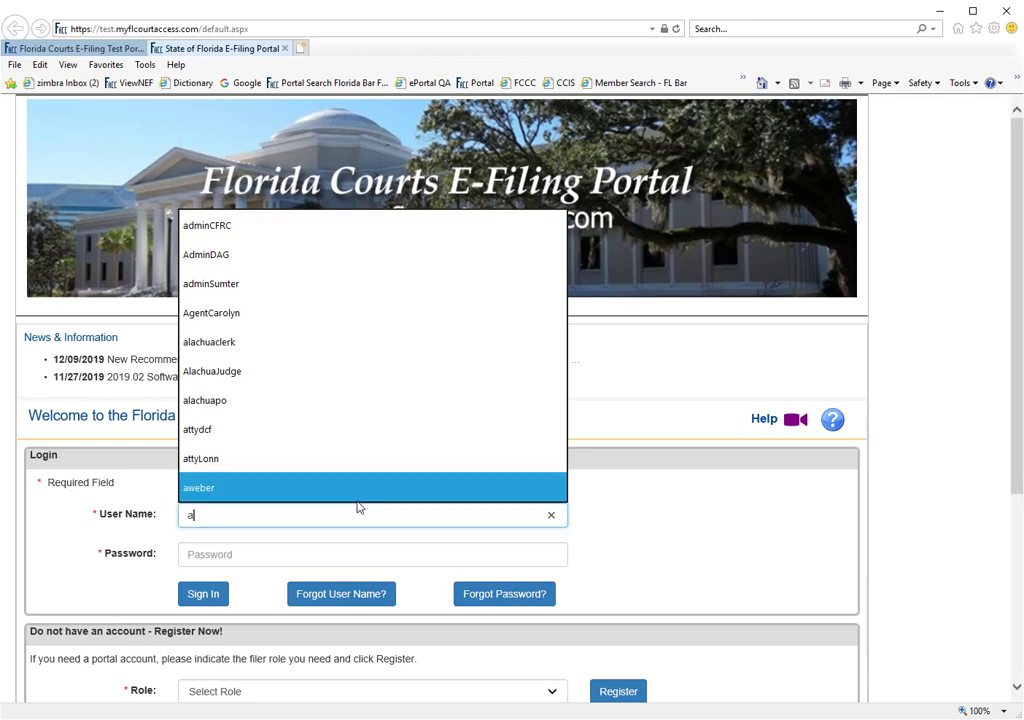
left_click(277, 492)
left_click(207, 597)
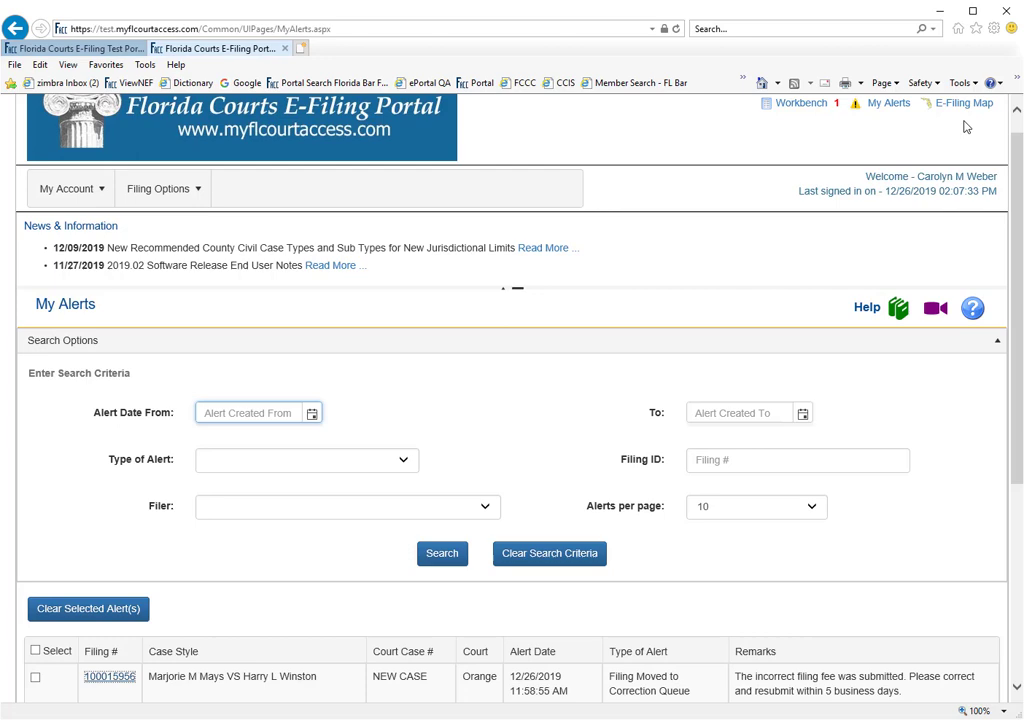
Step: Pick Duval County on the E-Filing Map for Case Initiation and start filing
left_click(963, 104)
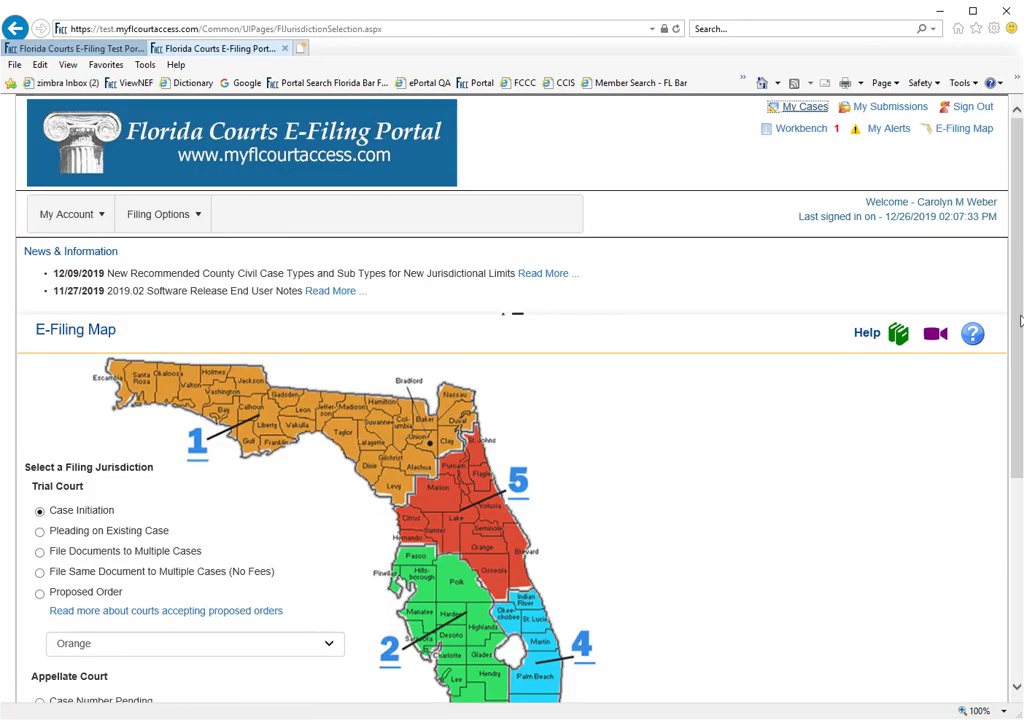
left_click_drag(1020, 320, 1019, 412)
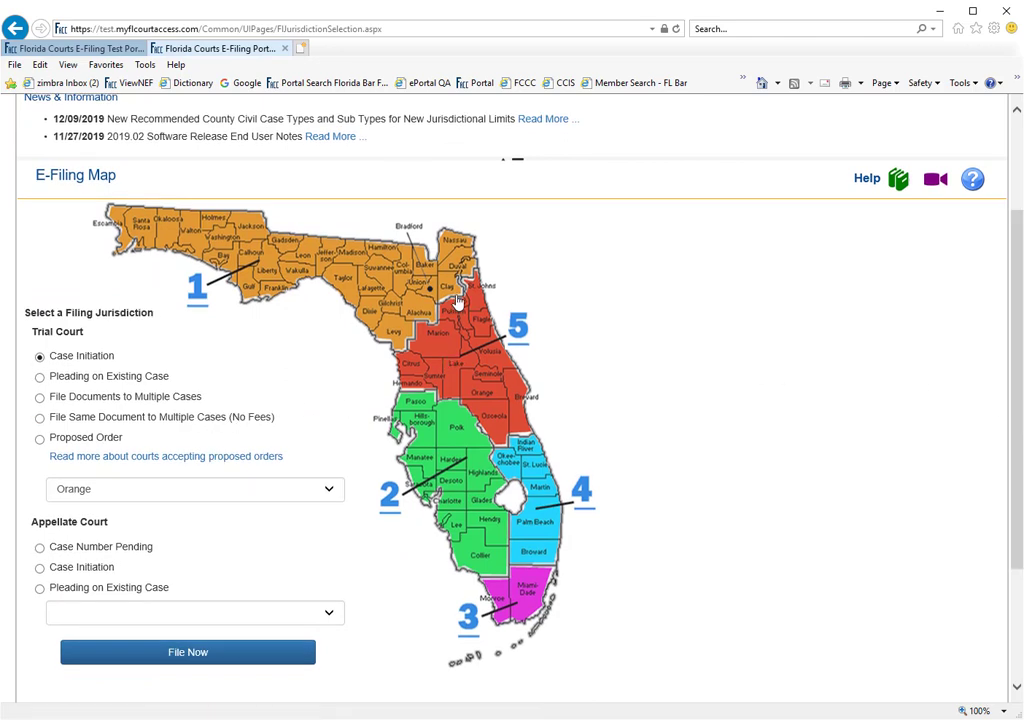
left_click(459, 299)
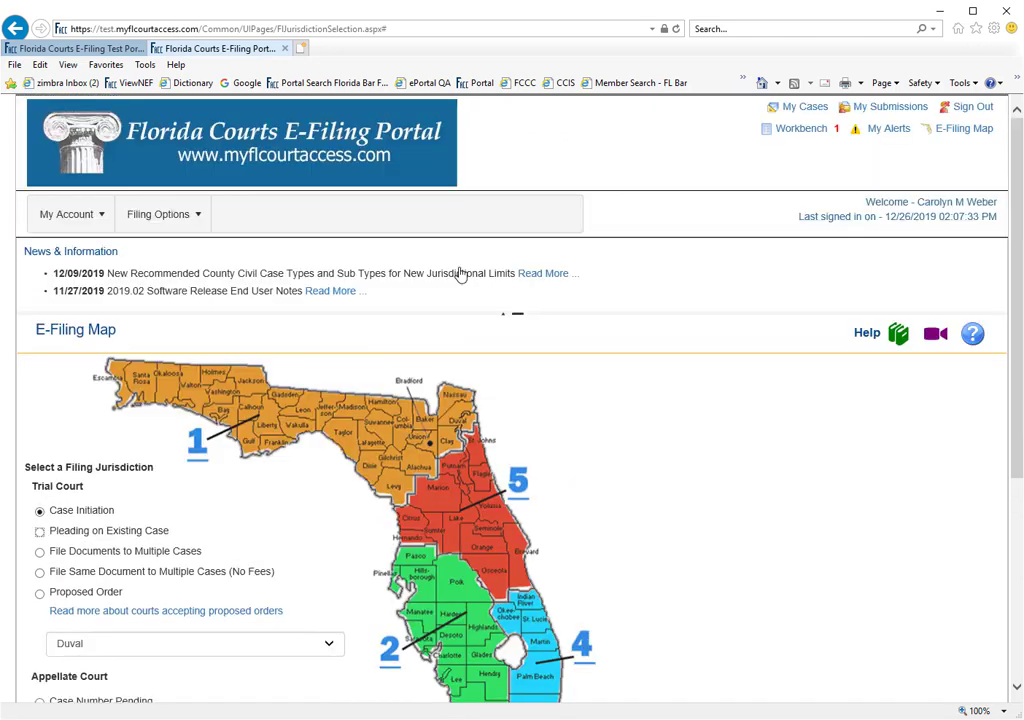
scroll(757, 530, "down", 3)
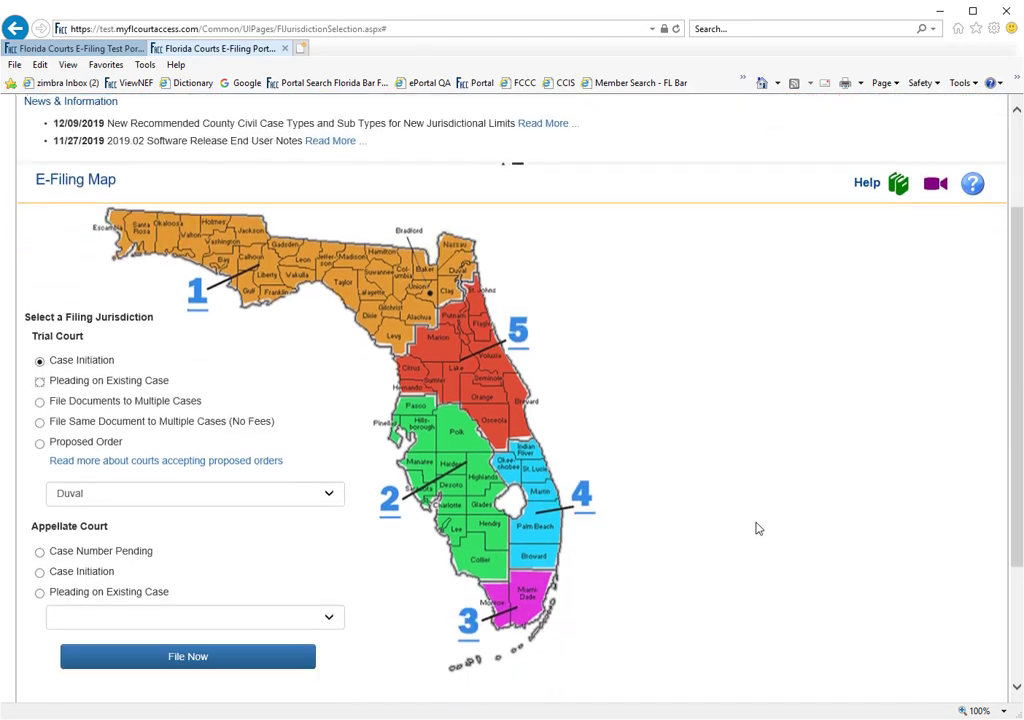
scroll(757, 529, "down", 3)
left_click(172, 535)
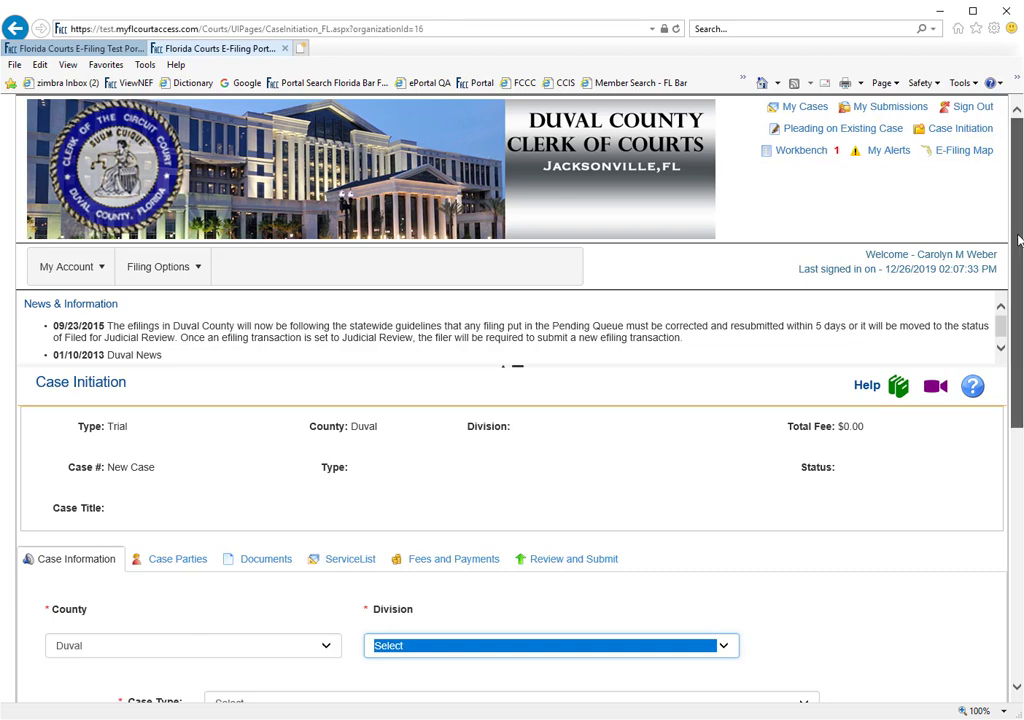
Step: Scroll through the Duval Case Initiation form showing Trial type and a $0.00 fee
left_click_drag(1018, 240, 1017, 276)
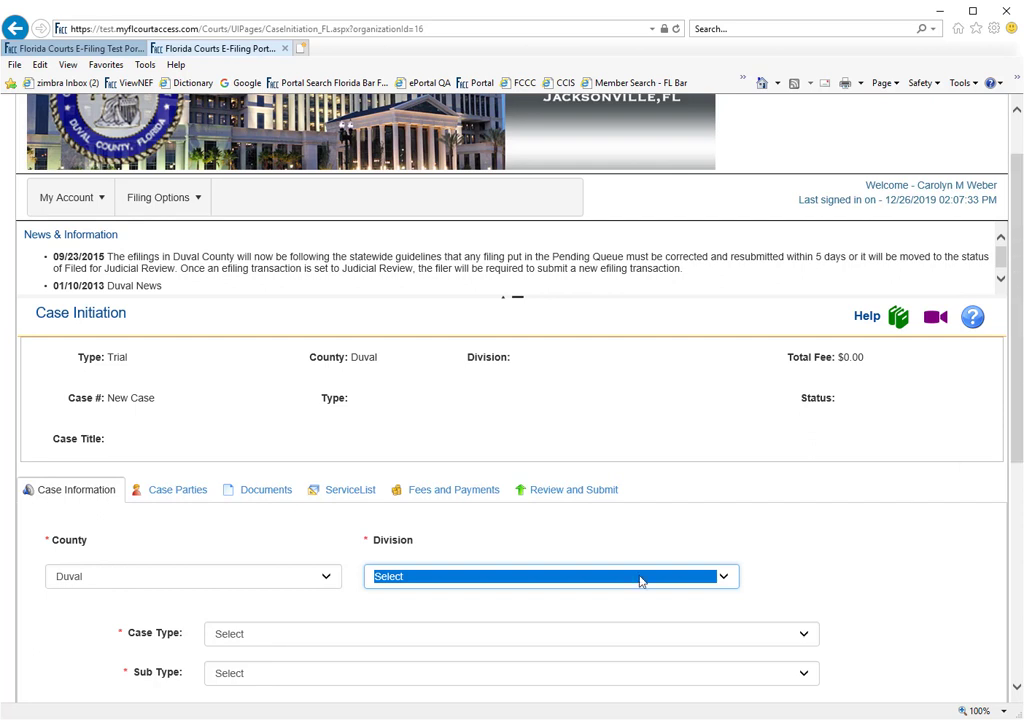
left_click_drag(1015, 321, 1006, 531)
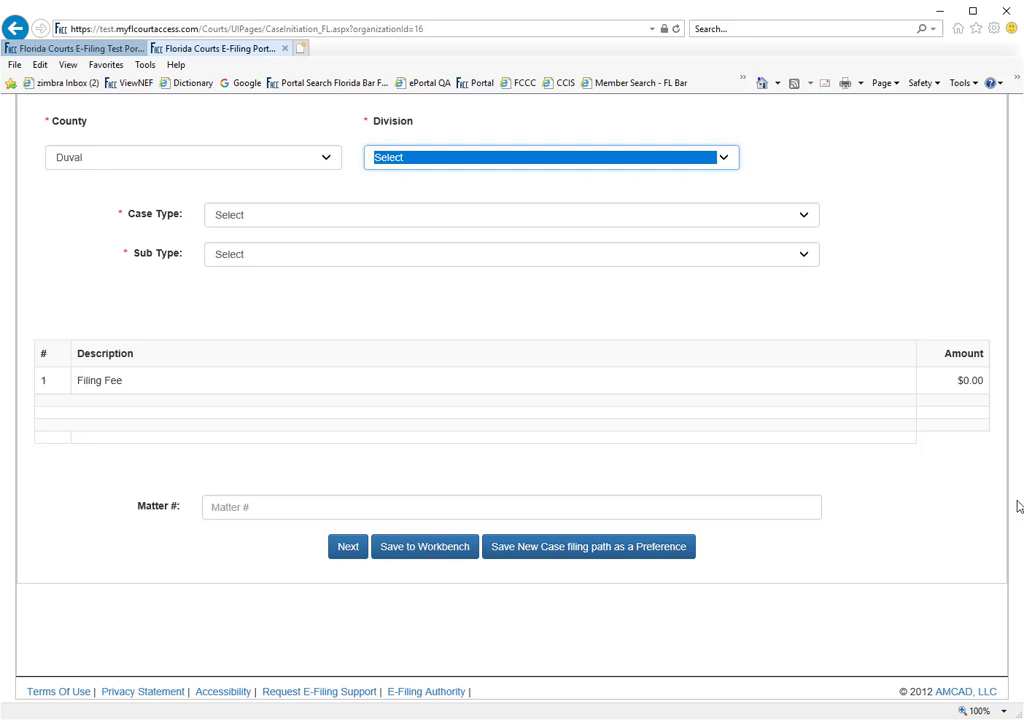
left_click(1018, 507)
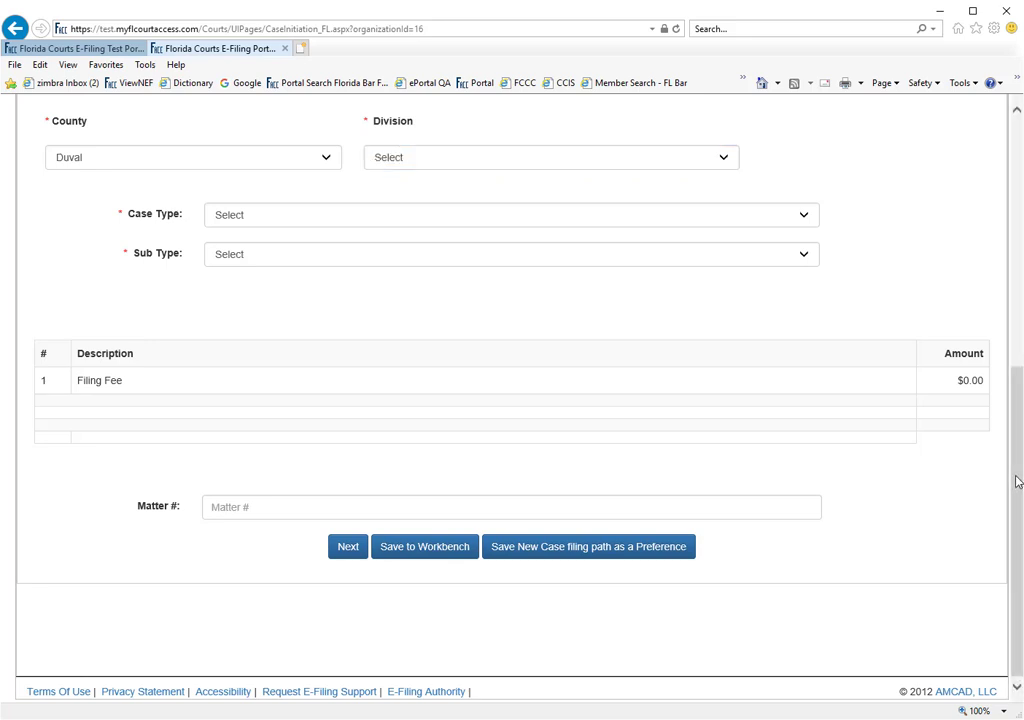
left_click_drag(1015, 481, 1013, 388)
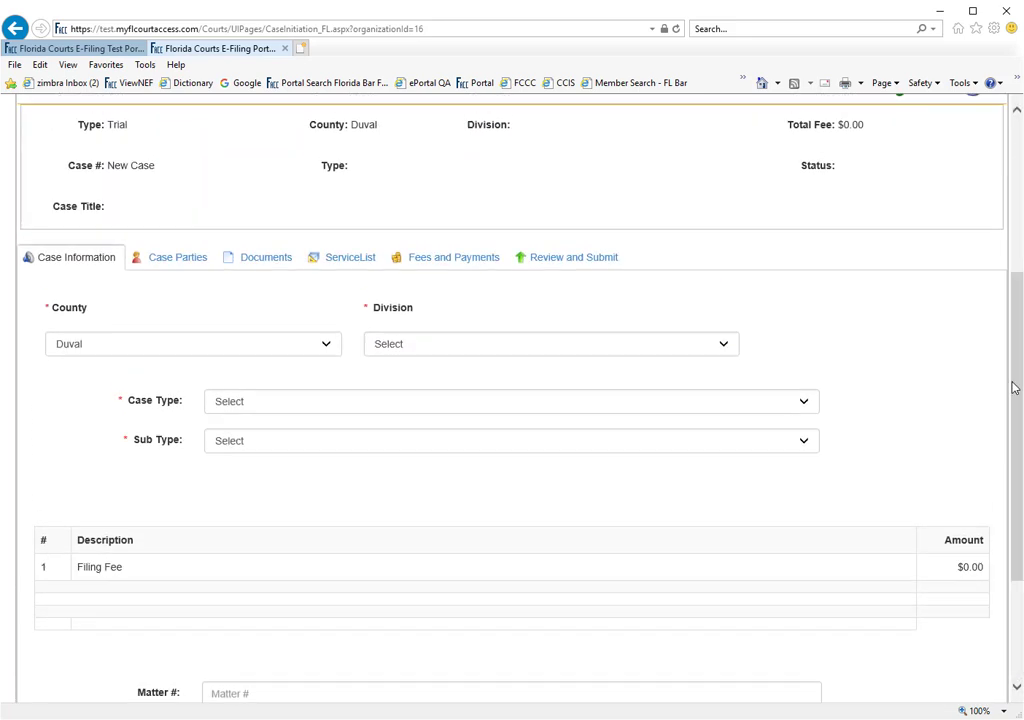
Step: Set Division County Civil, Case Type zCounty Civil (Monetary Damages), Sub Type $15001 - $30000
left_click(436, 346)
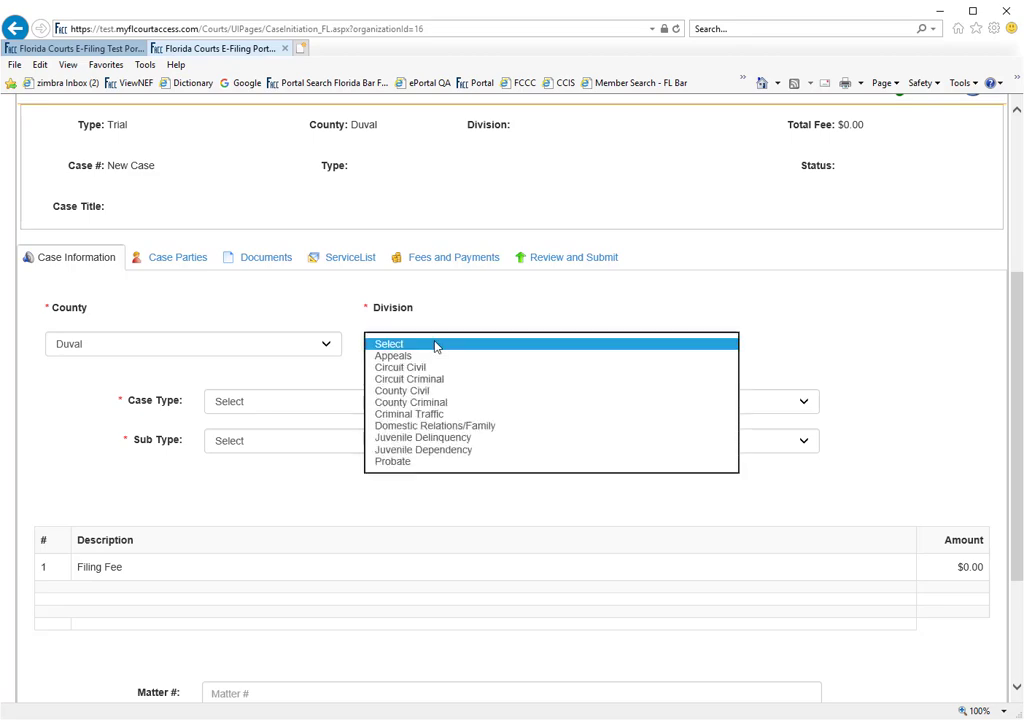
left_click(424, 391)
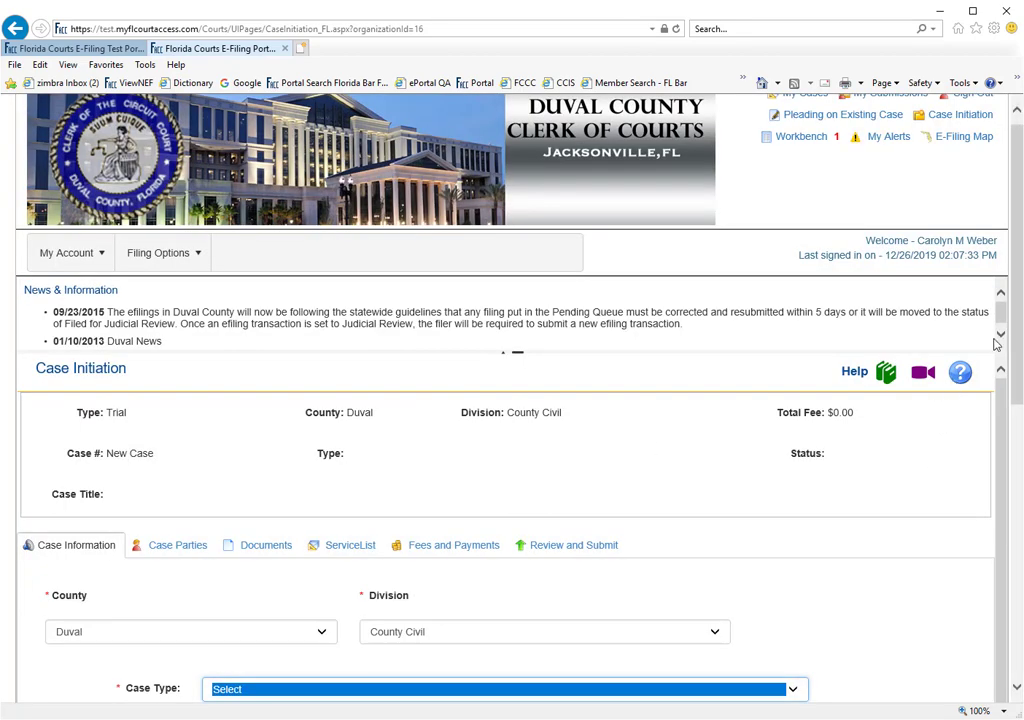
scroll(263, 410, "down", 4)
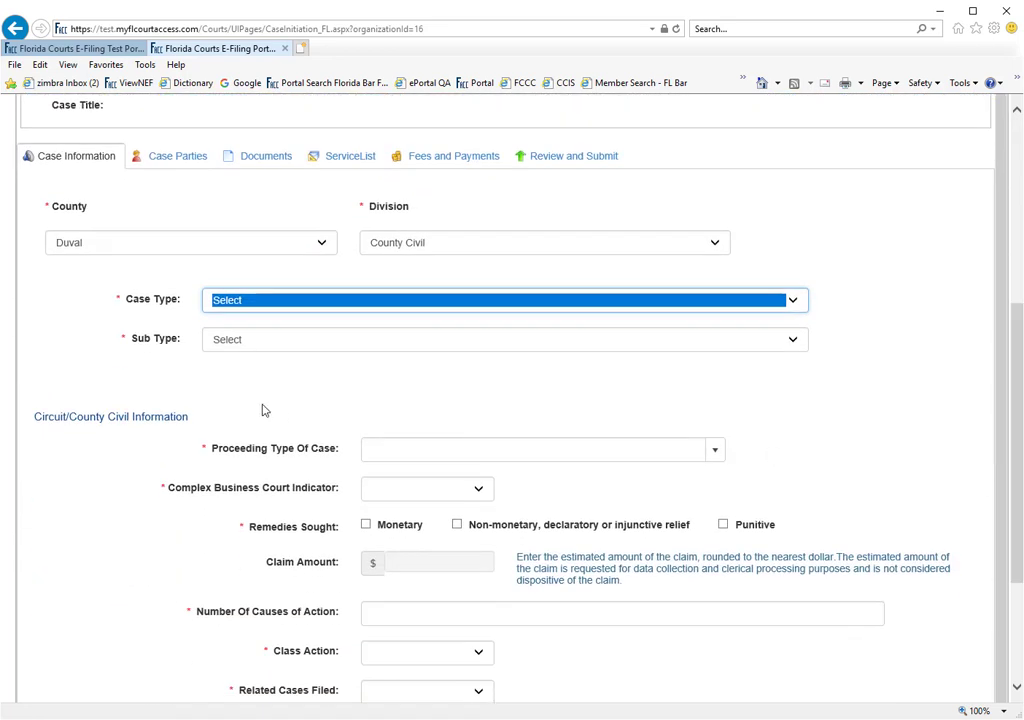
left_click(237, 299)
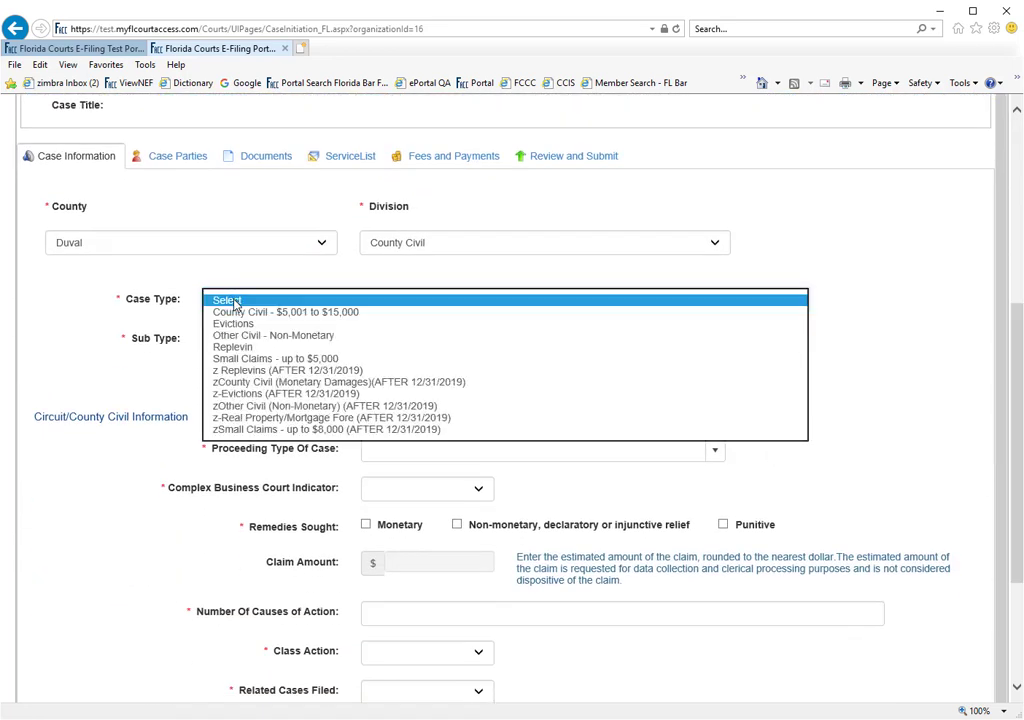
left_click(248, 384)
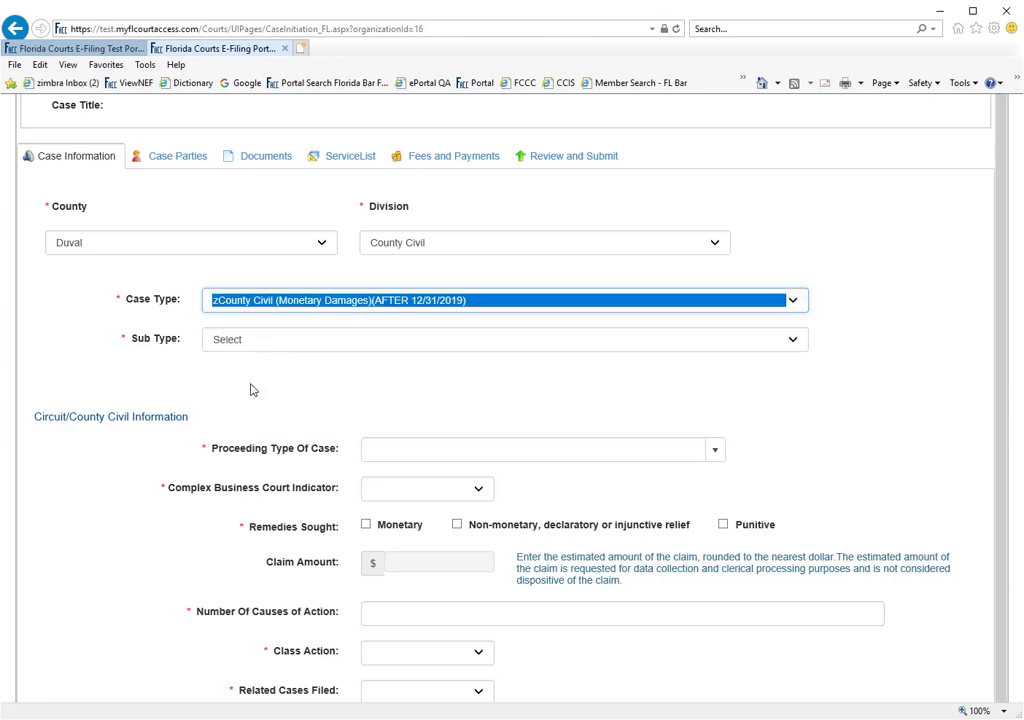
left_click(261, 345)
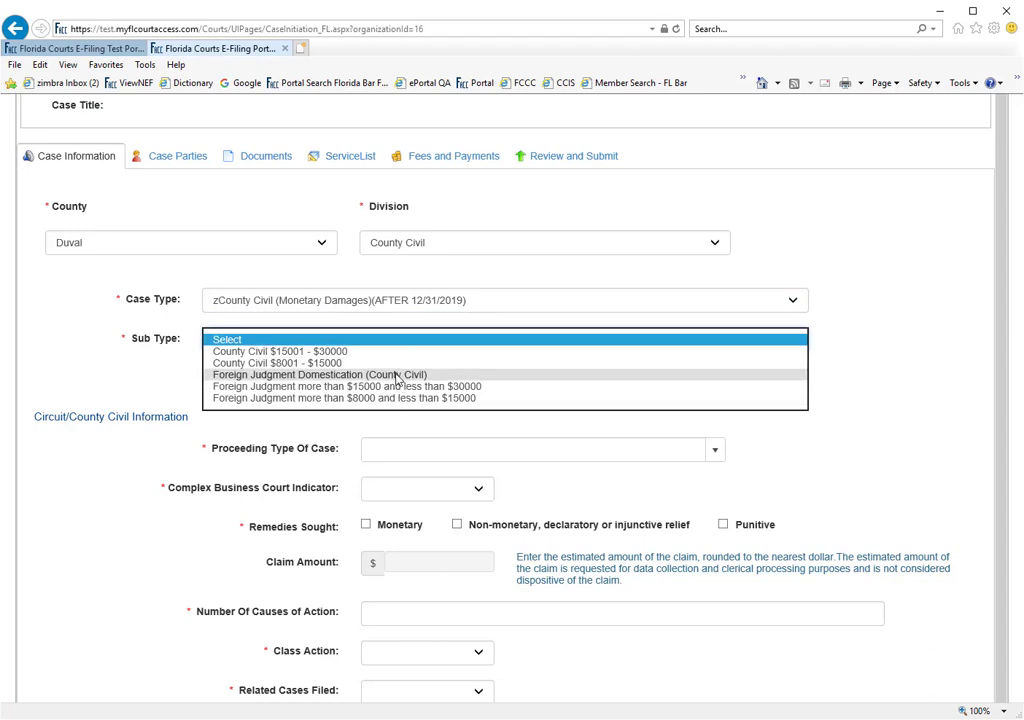
left_click(340, 353)
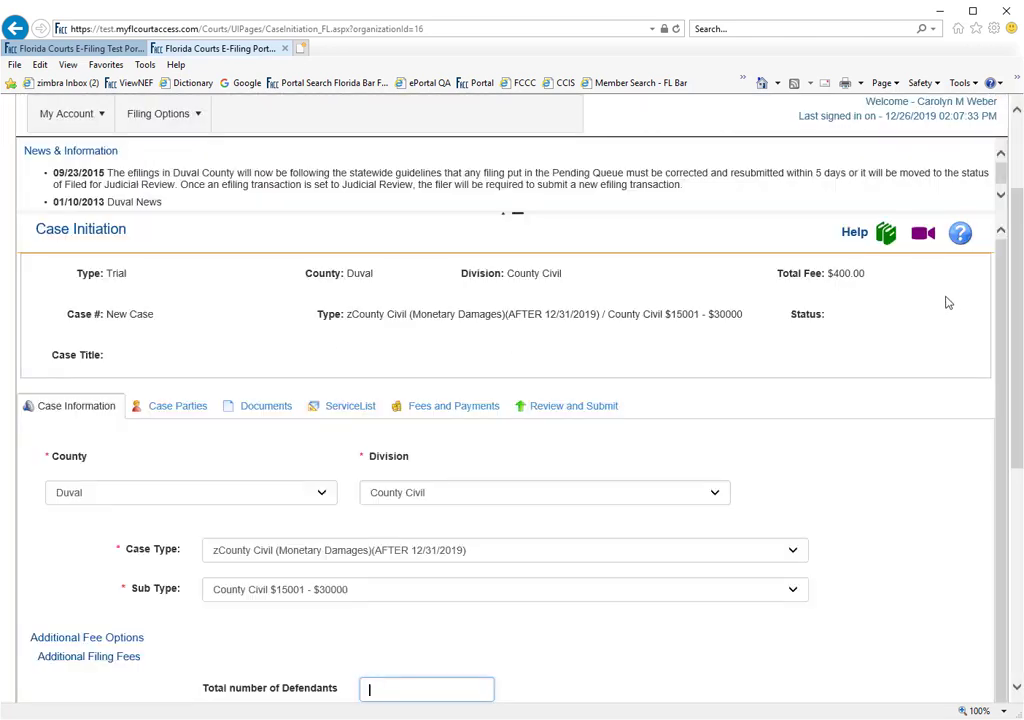
scroll(1020, 296, "down", 5)
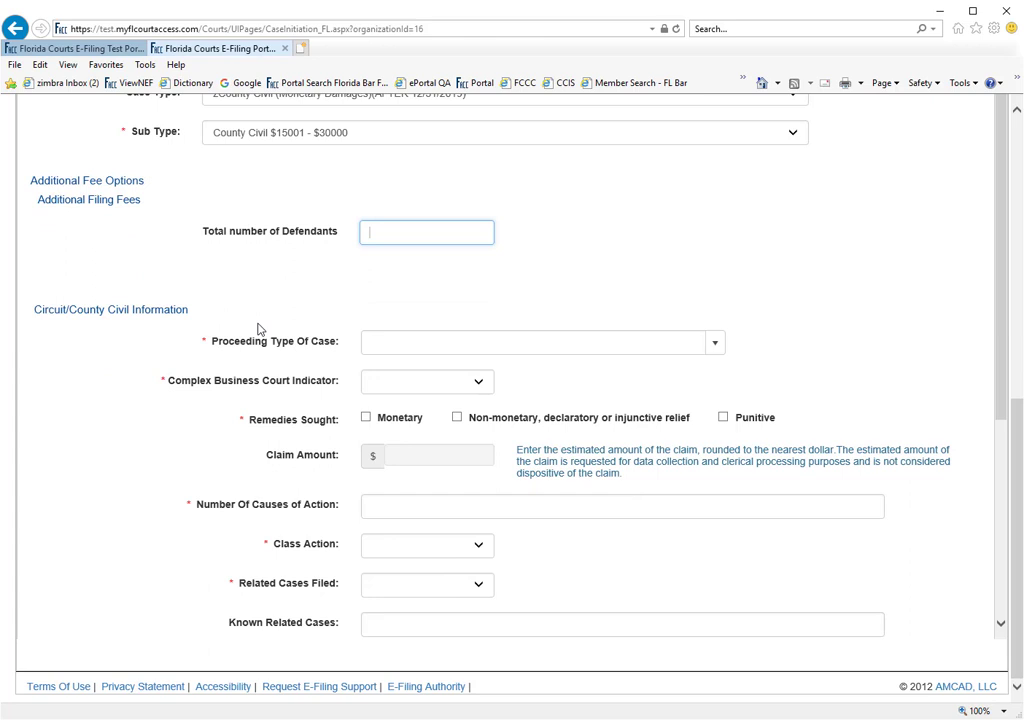
Step: Set the proceeding type to Civil and answer No to complex business court
left_click(717, 346)
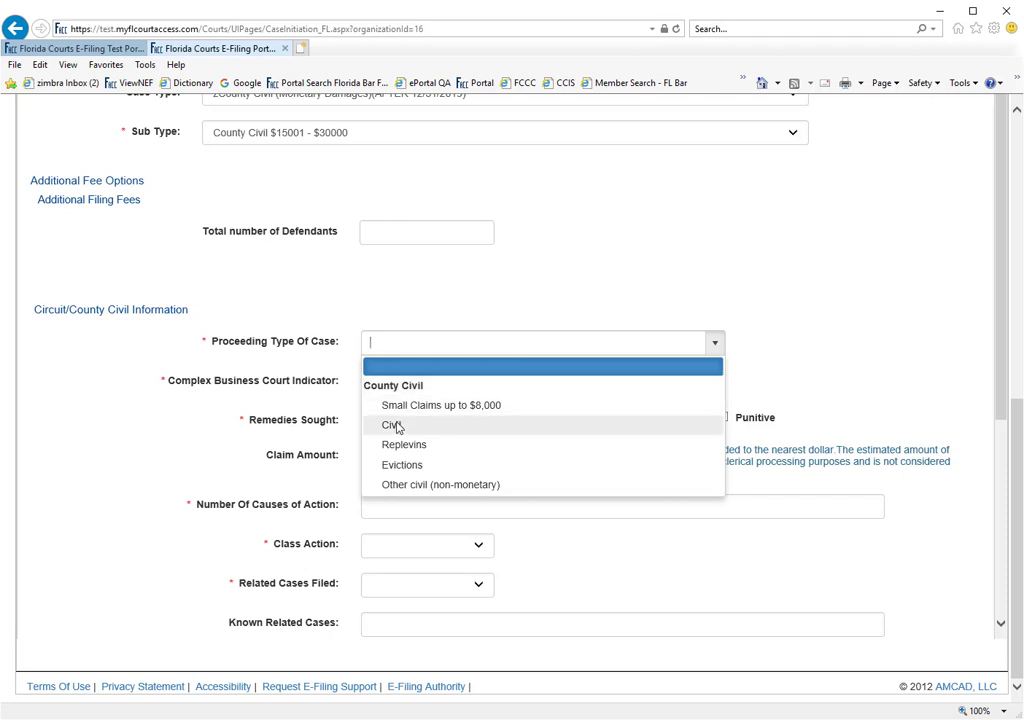
left_click(392, 426)
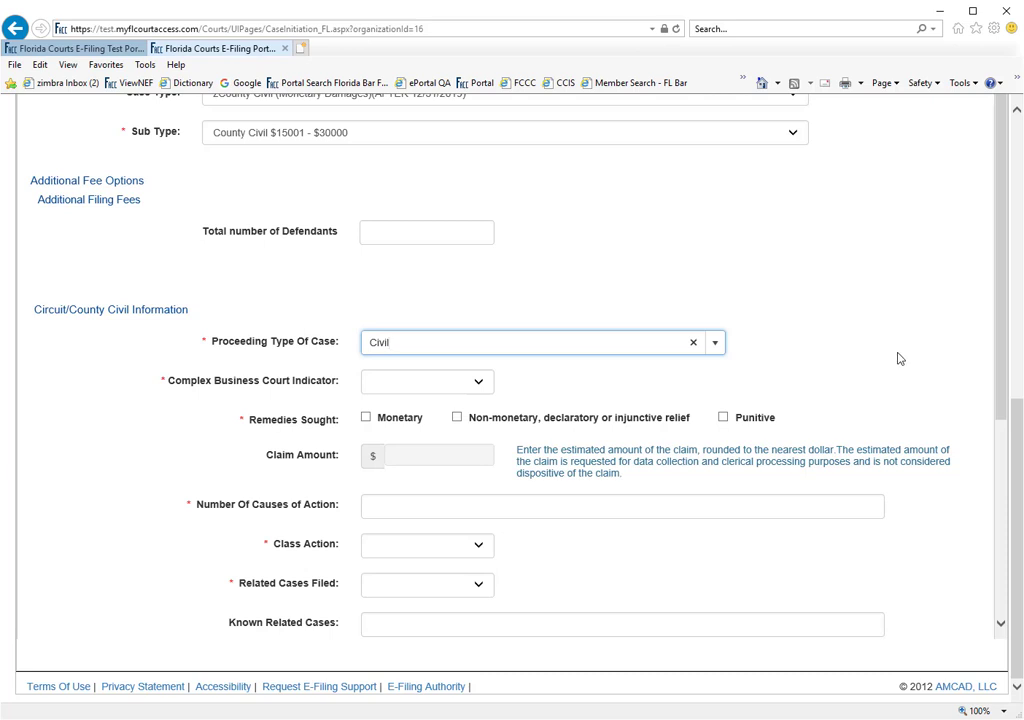
key("Tab")
key("n")
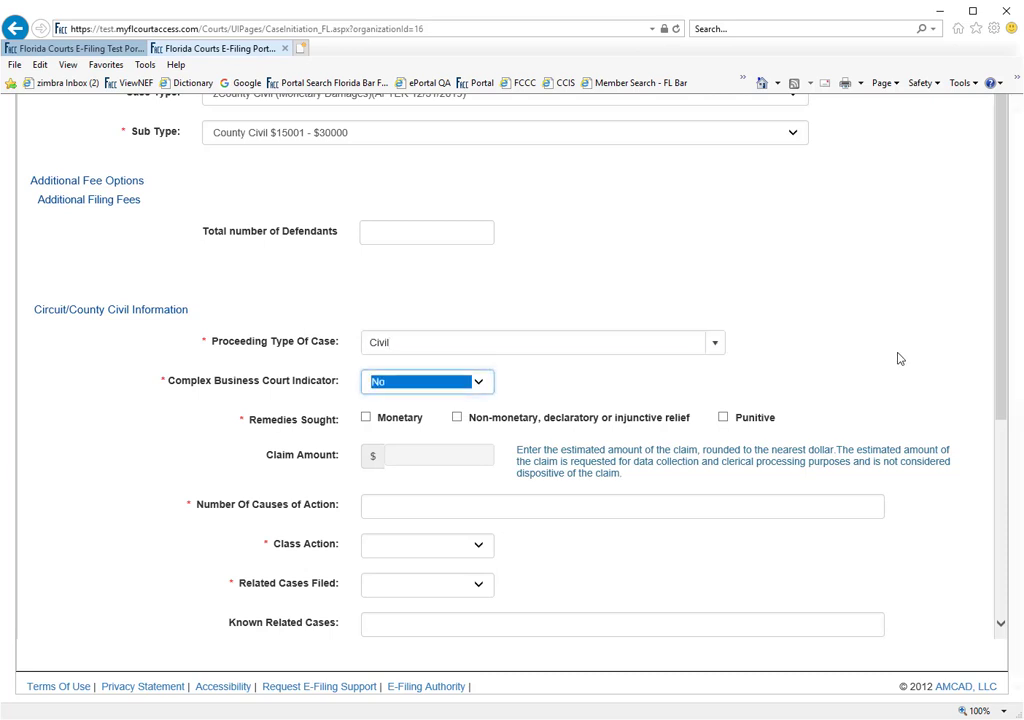
Step: Mark Monetary with an 18000 claim and One cause, with No class action or related cases
left_click(366, 418)
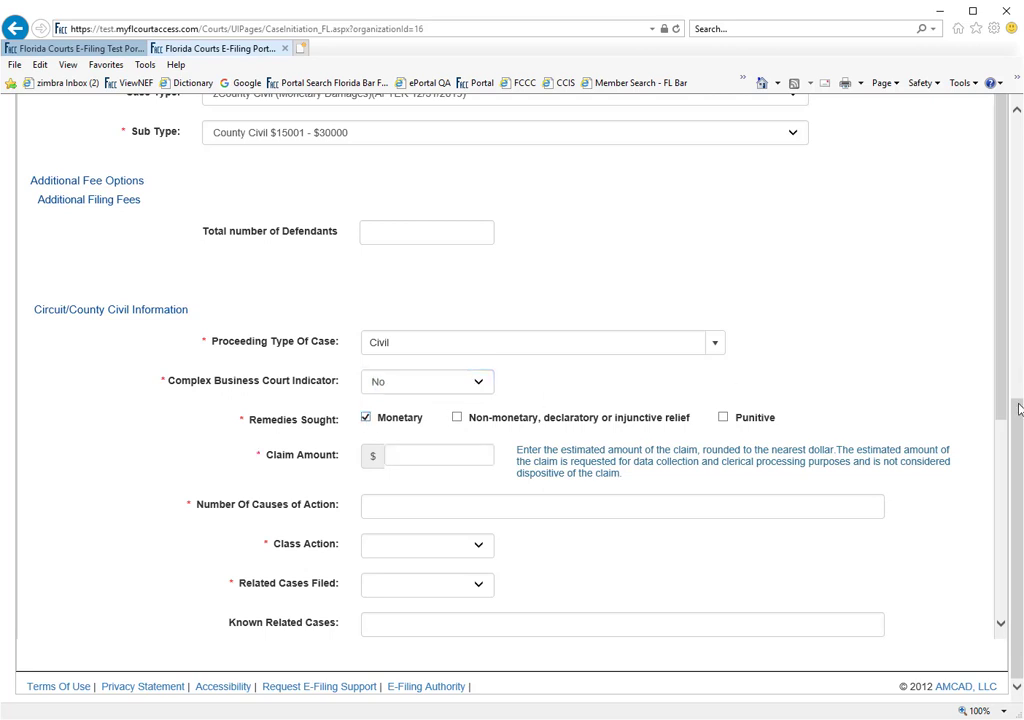
left_click(454, 458)
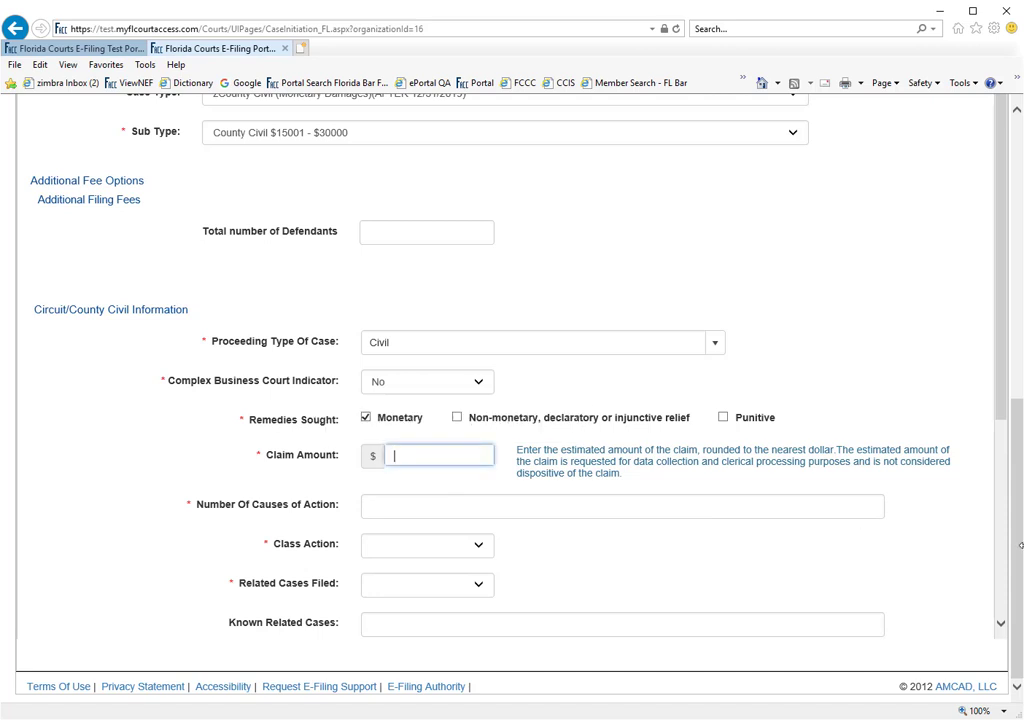
type("18000")
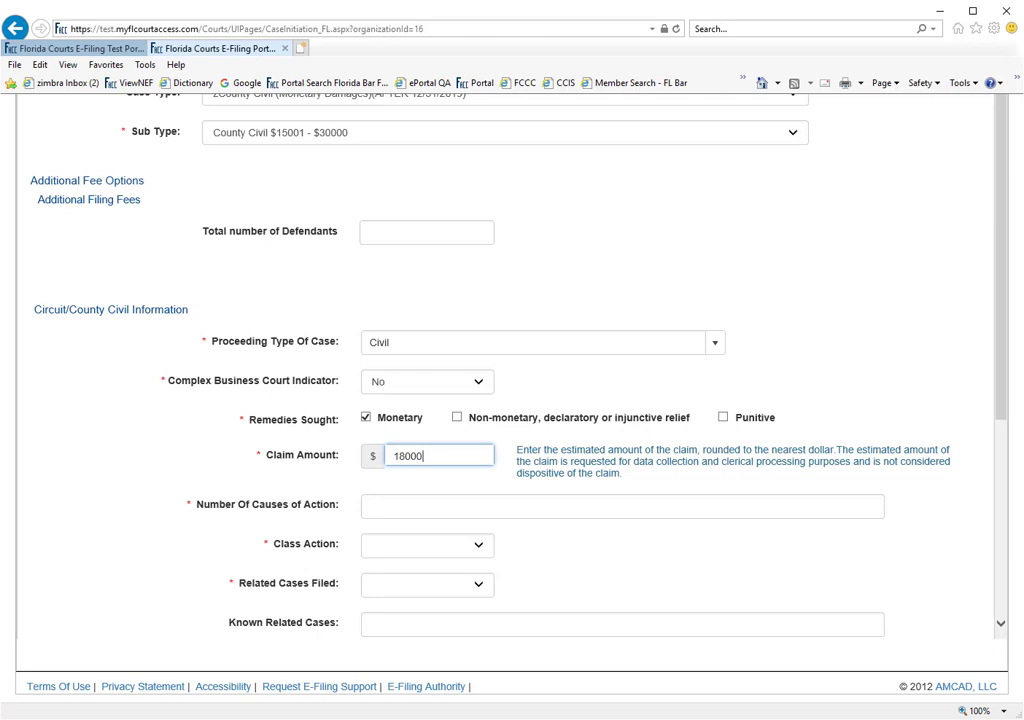
key("Tab")
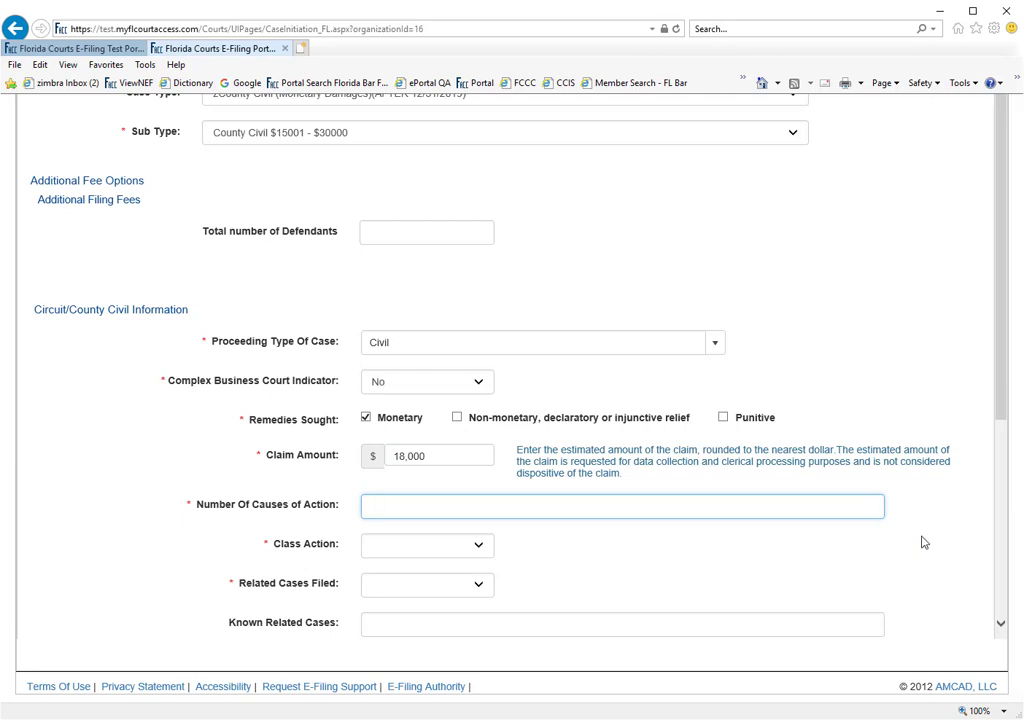
type("One")
key("Tab")
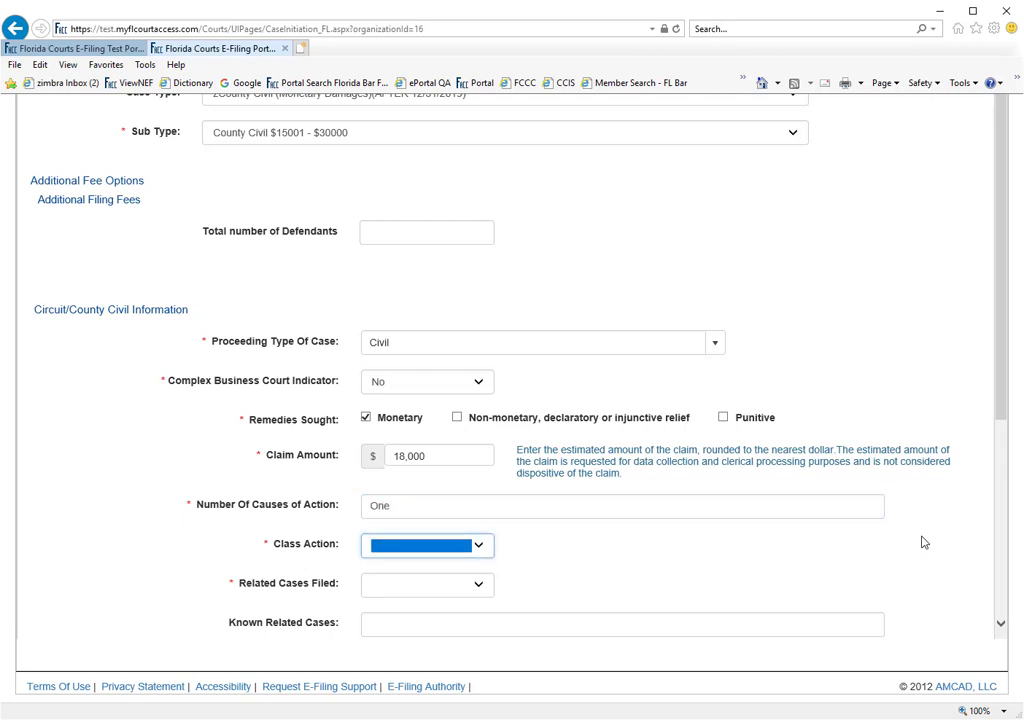
key("n")
key("Tab")
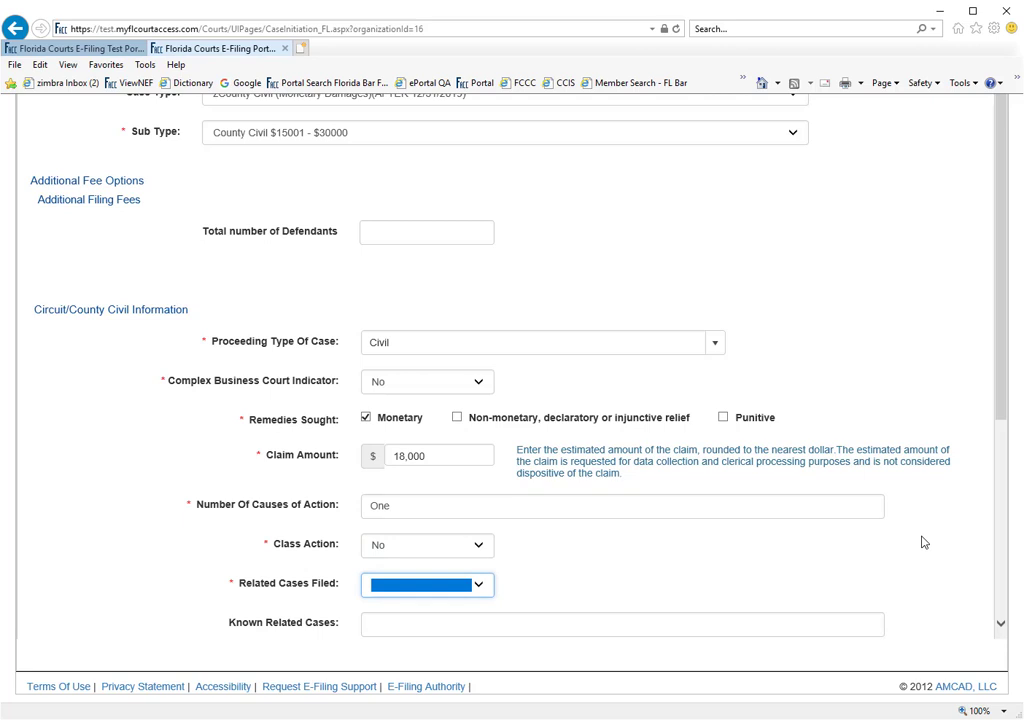
key("n")
key("Tab")
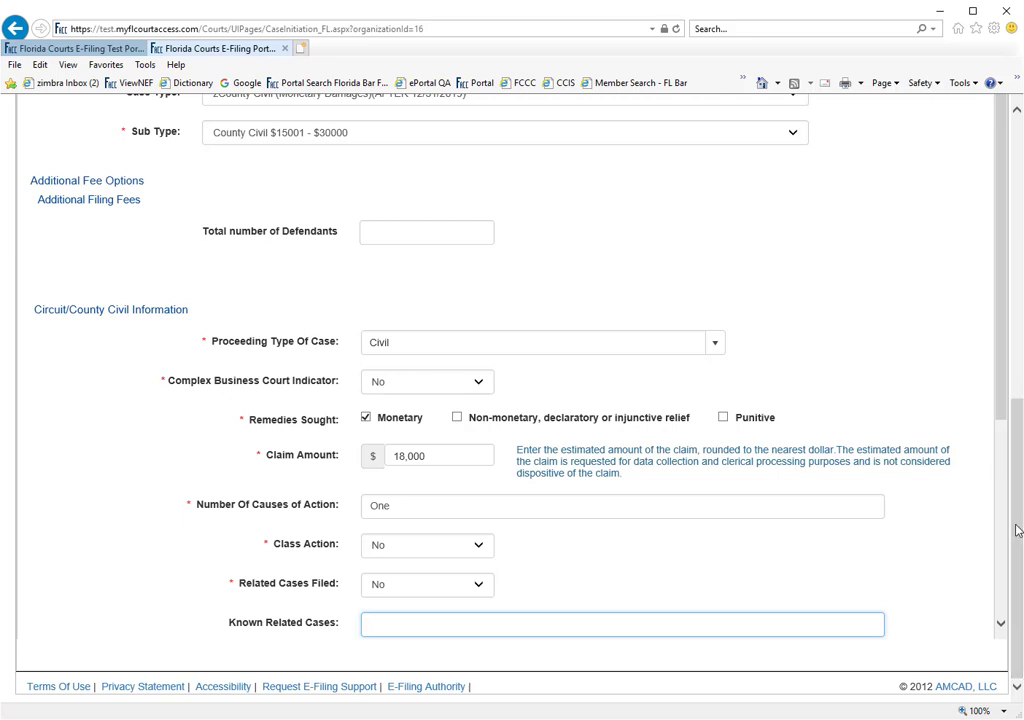
Step: Choose No for Jury Trial Demanded, then go on to Case Parties
left_click_drag(1001, 514, 1001, 560)
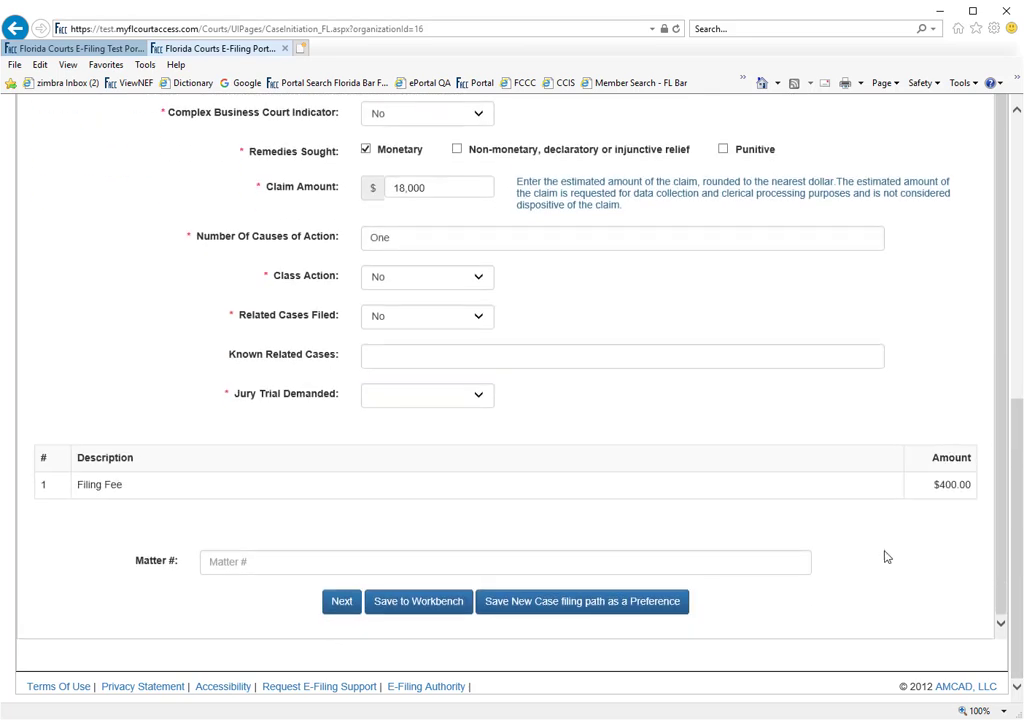
left_click(472, 395)
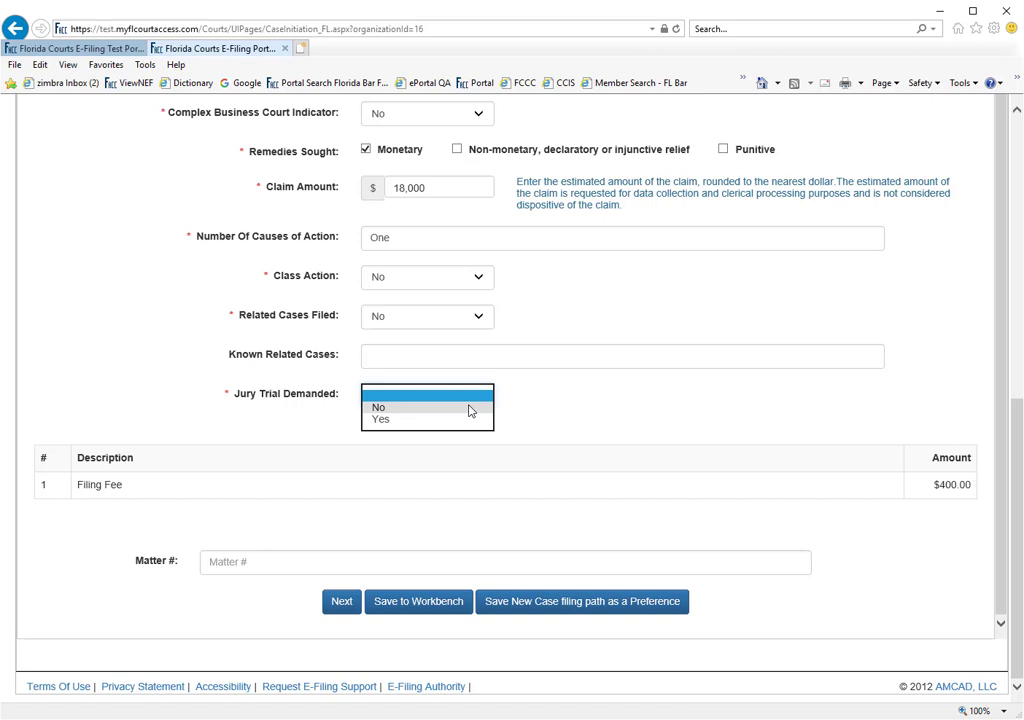
left_click(471, 409)
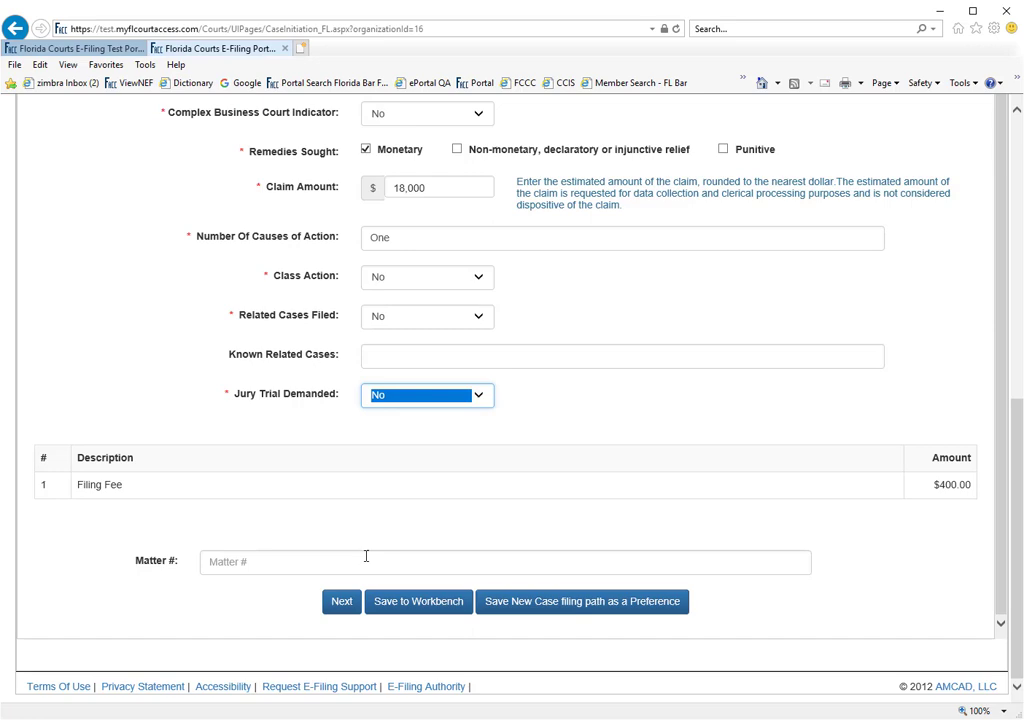
left_click(341, 601)
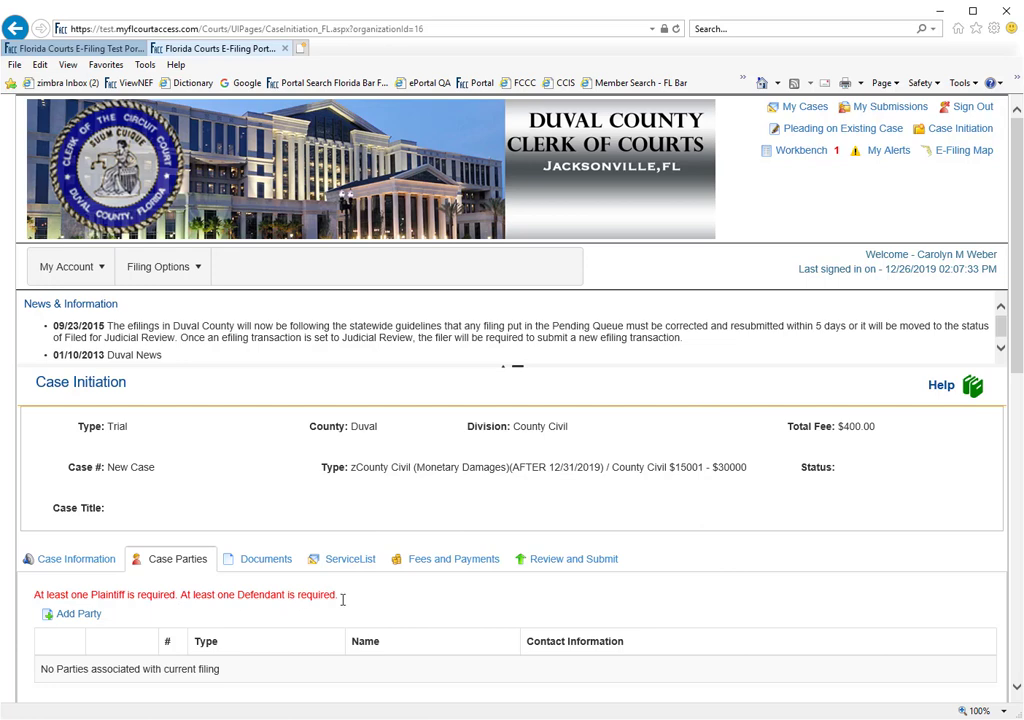
Step: Move from the empty Case Parties step to the Documents step
scroll(925, 461, "down", 3)
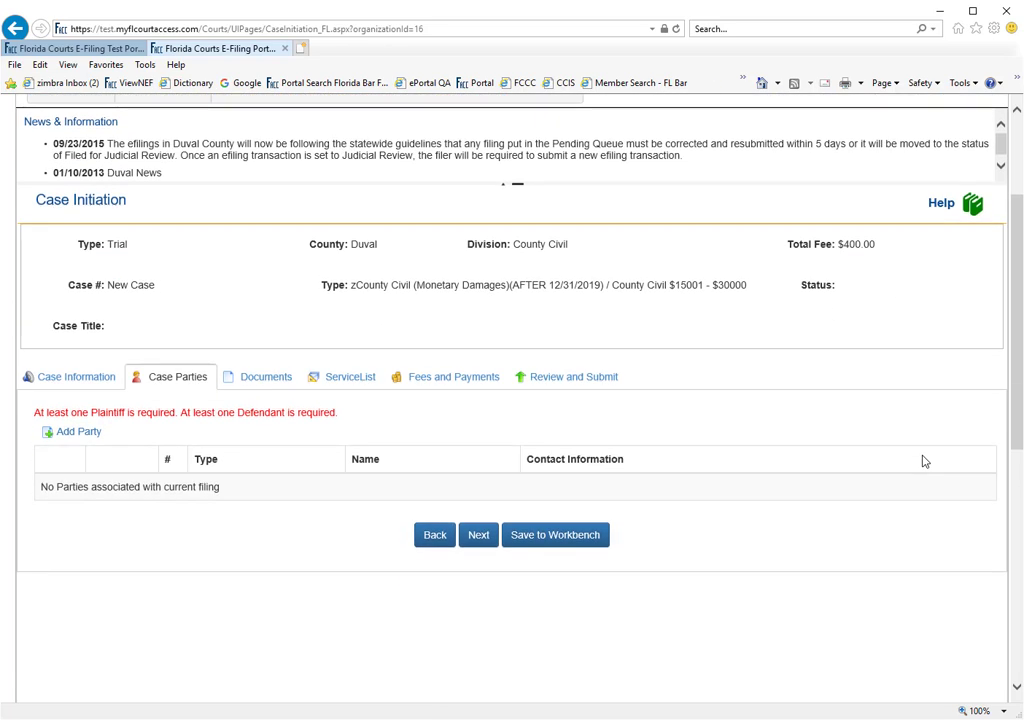
left_click(278, 379)
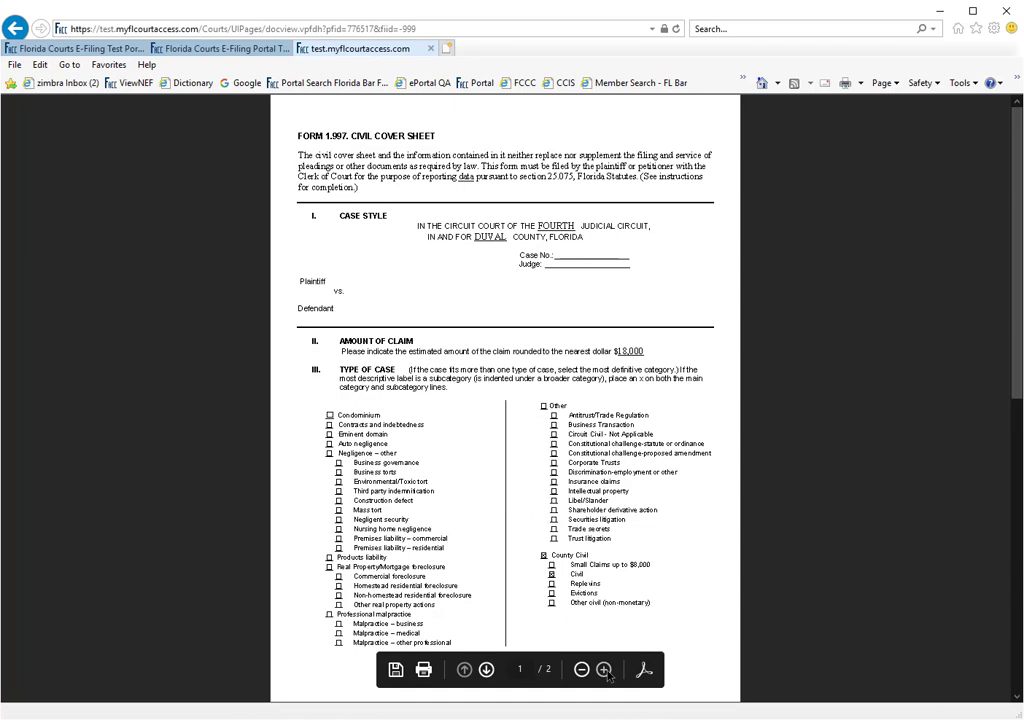
Step: Zoom in and read both pages of the Civil Cover Sheet (Form 1.997), then return to the portal
left_click(604, 670)
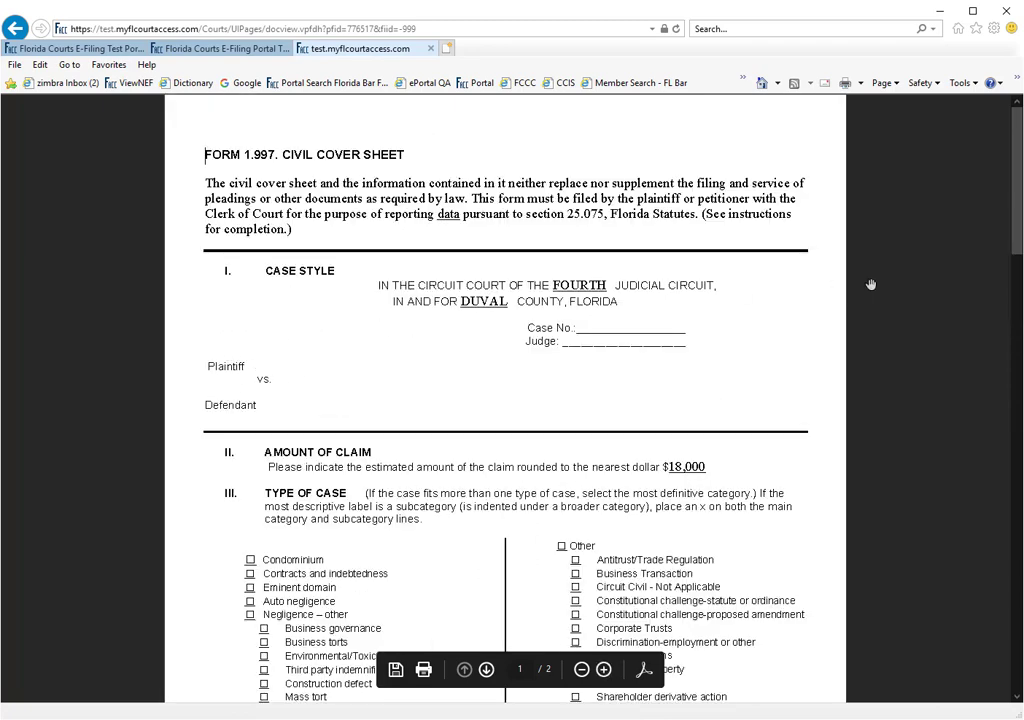
scroll(1017, 228, "down", 3)
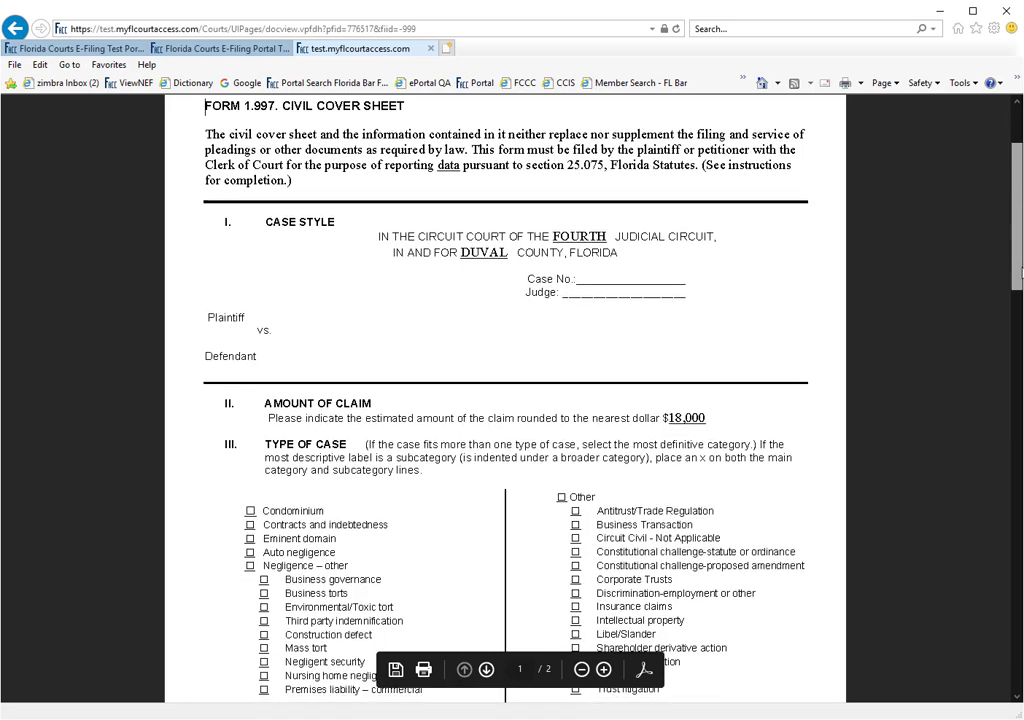
left_click_drag(1018, 278, 1000, 343)
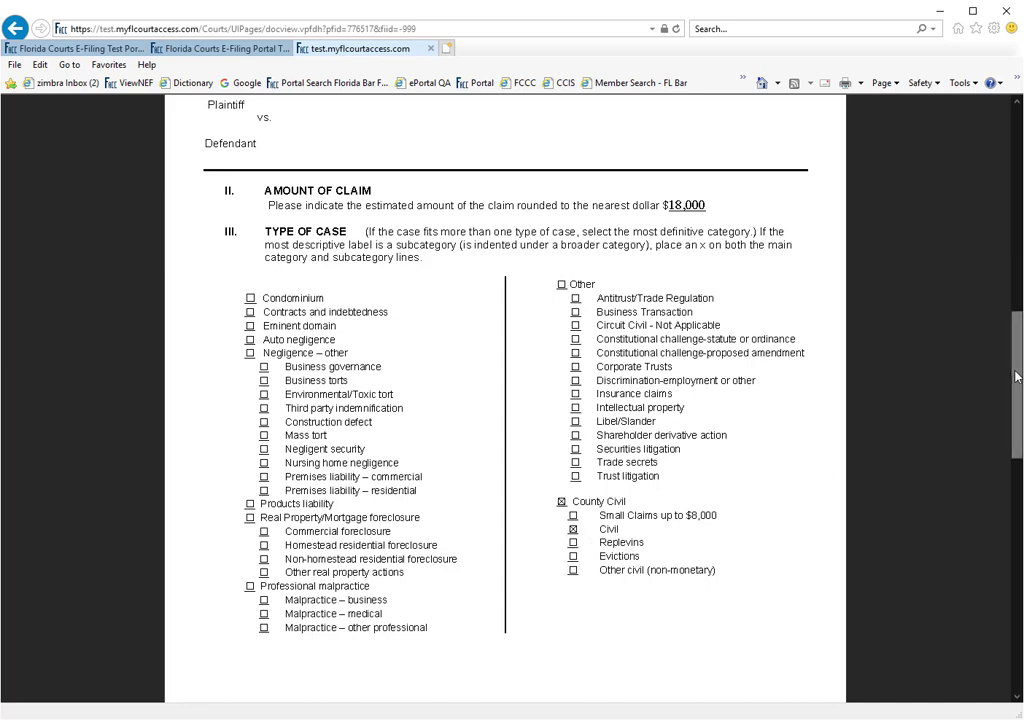
left_click_drag(1017, 370, 1017, 454)
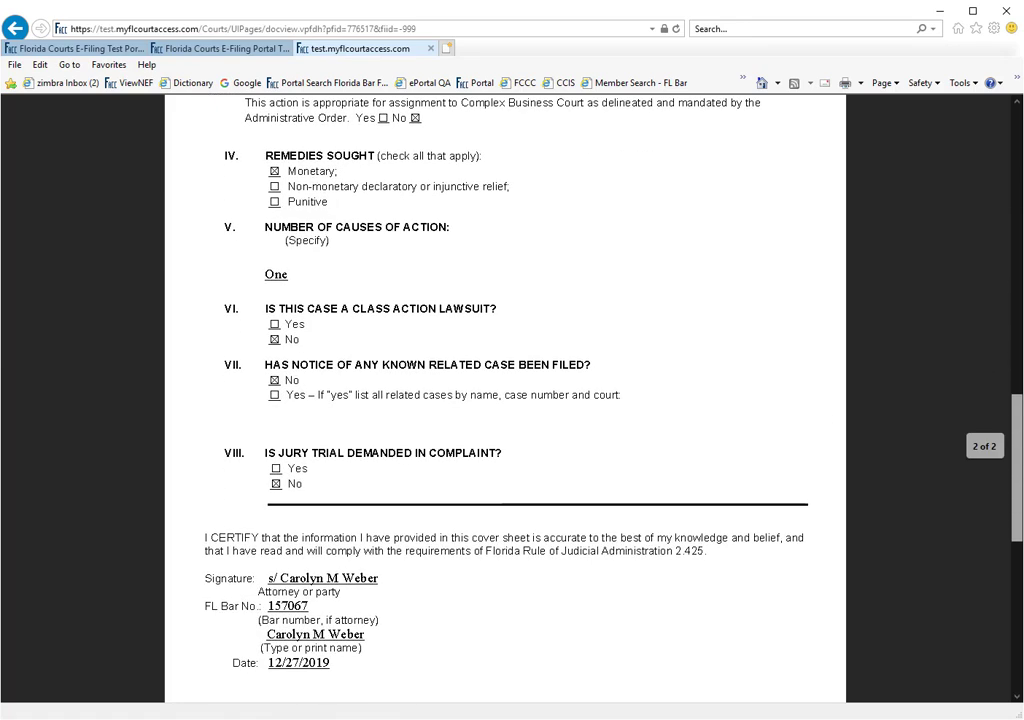
scroll(505, 400, "down", 1)
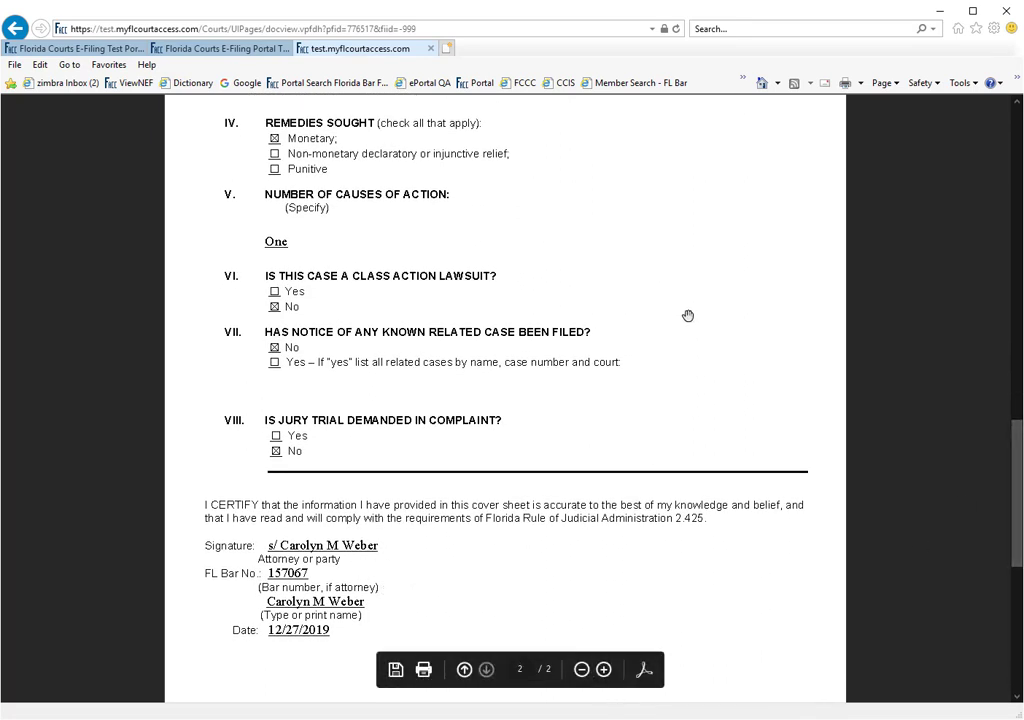
left_click(243, 47)
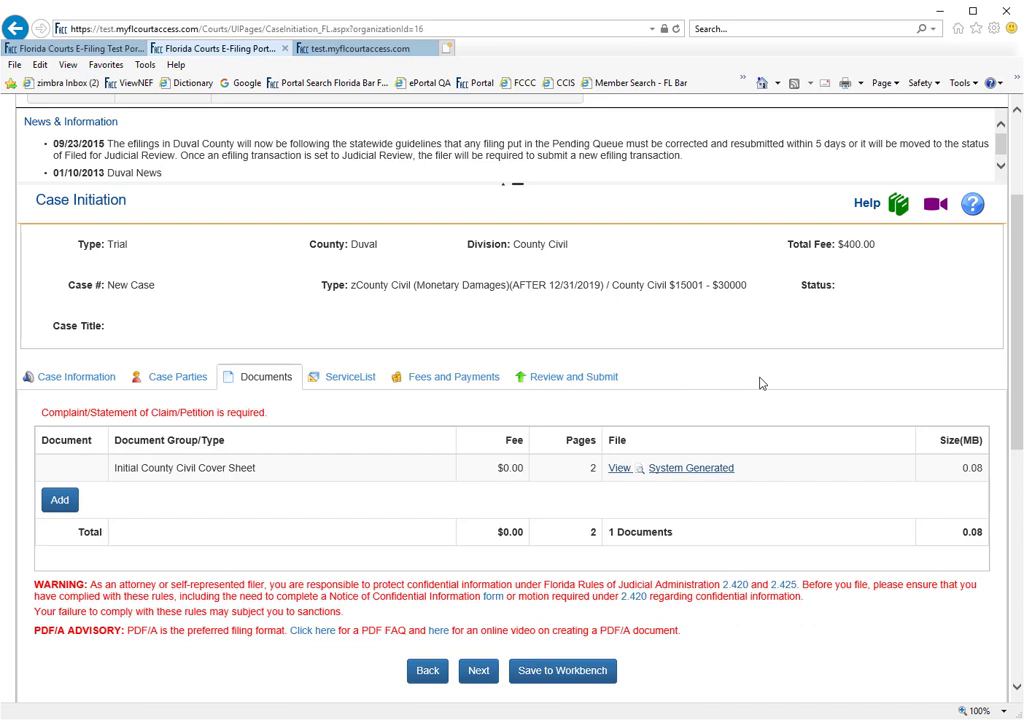
Step: Reopen Case Information to confirm Duval, County Civil, Monetary Damages and the $15001 - $30000 sub type
left_click(99, 388)
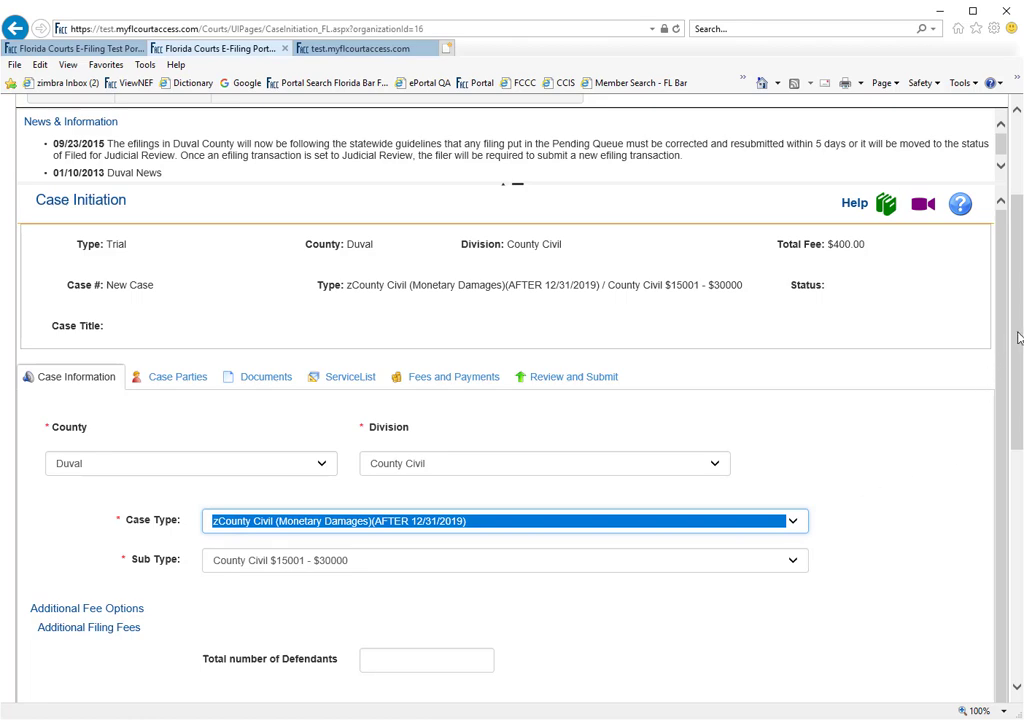
left_click_drag(1018, 338, 1014, 541)
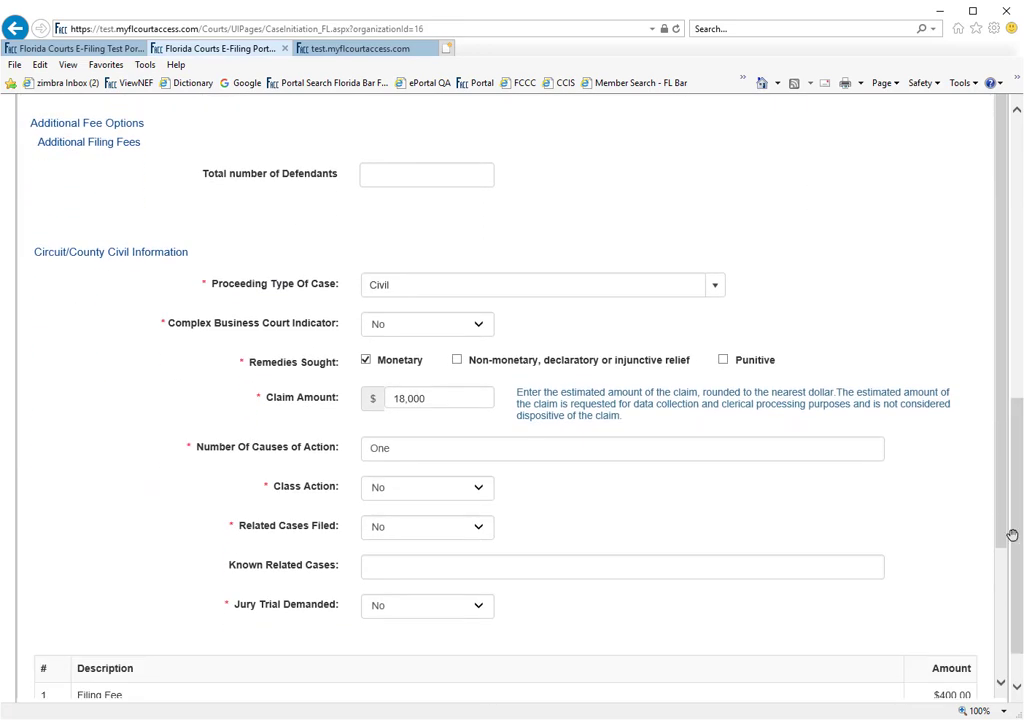